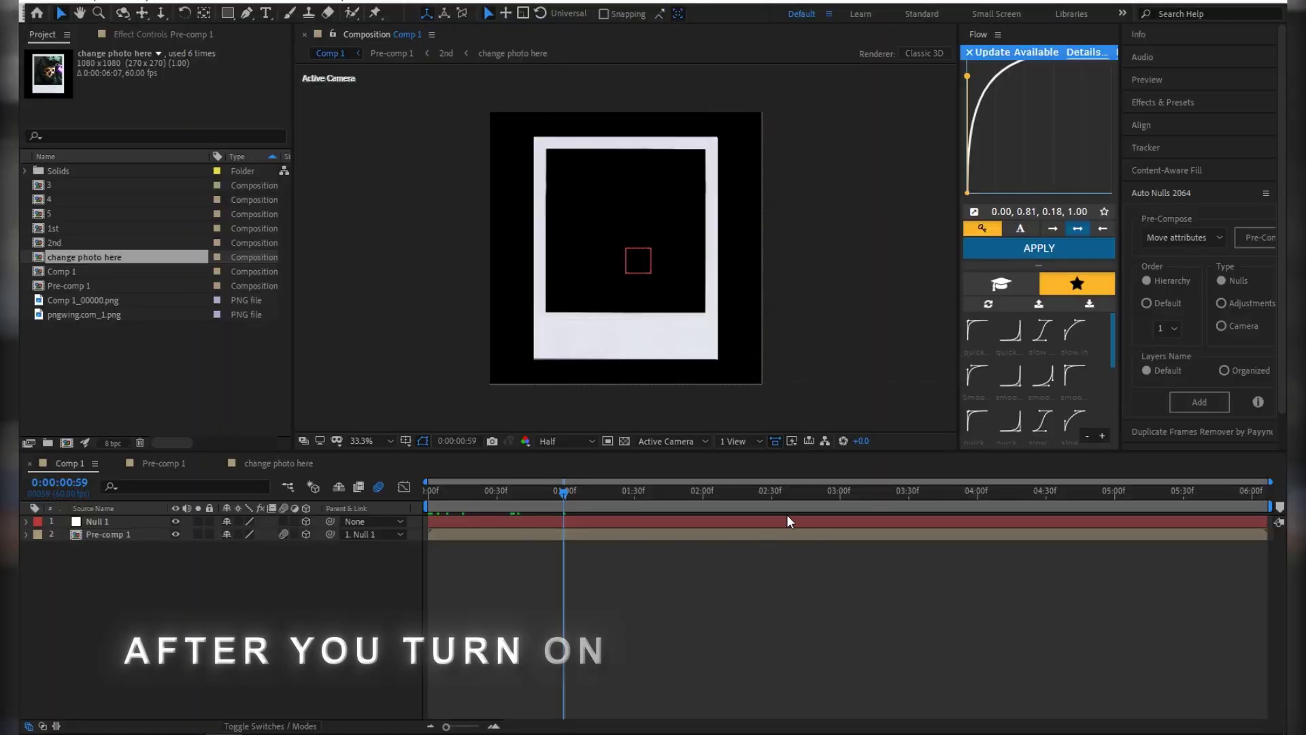
Inside Pre-comp 1's 'change photo here' comp, add Comp 1_00000.png as a layer under the frame
{"action": "double_click", "coordinate": [574, 534]}
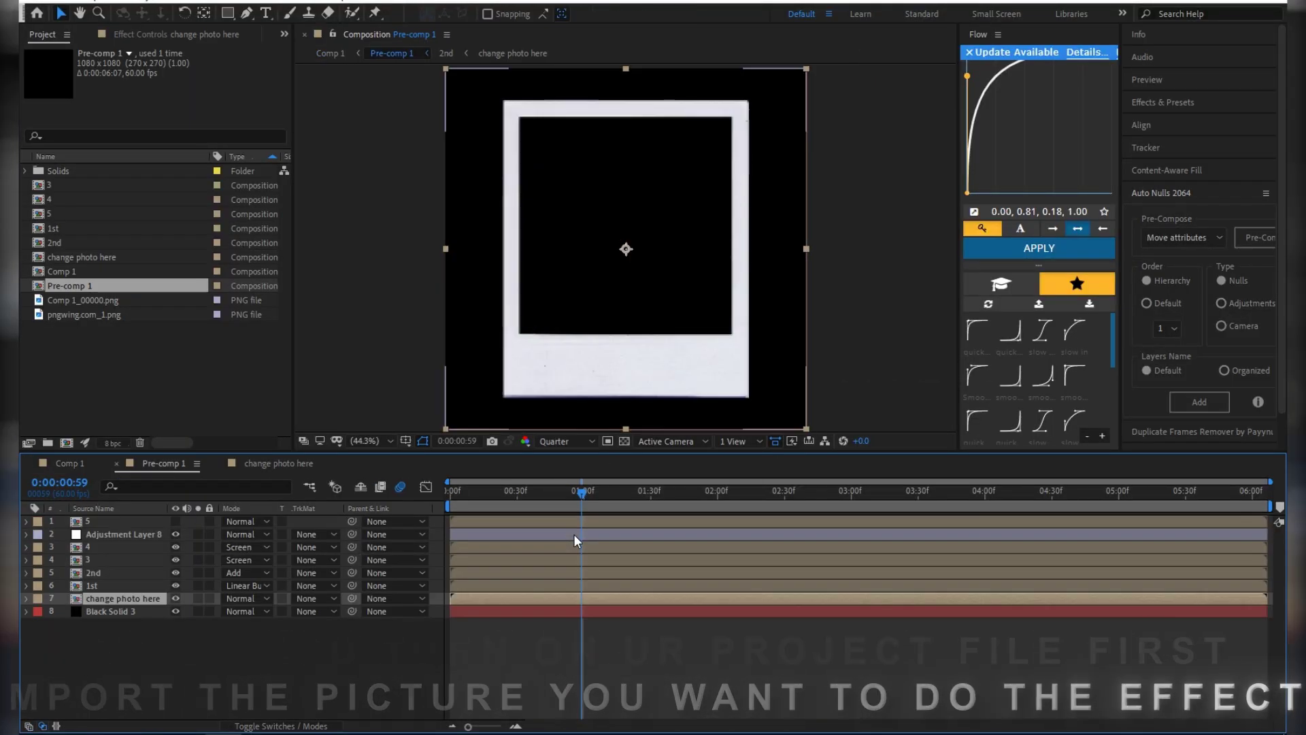
{"action": "double_click", "coordinate": [585, 598]}
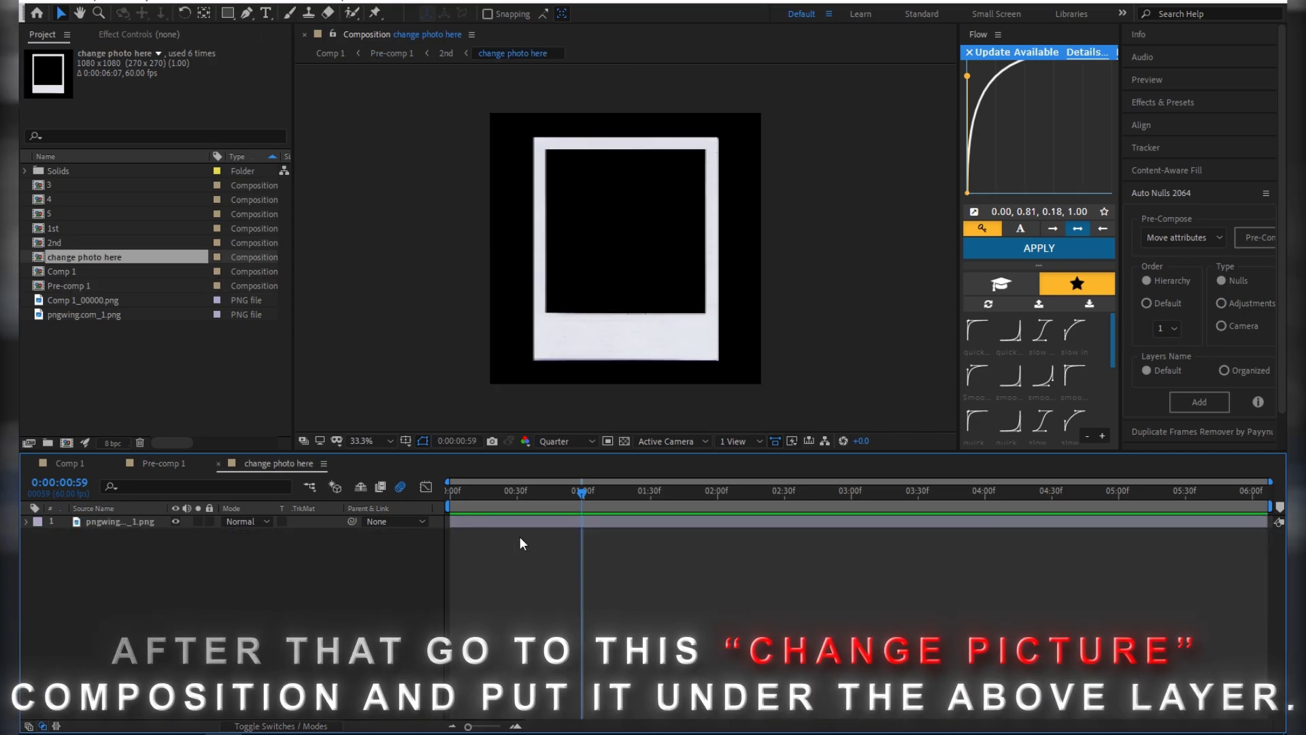
{"action": "left_click", "coordinate": [87, 300]}
{"action": "left_click_drag", "start_coordinate": [81, 297], "coordinate": [375, 493]}
{"action": "left_click_drag", "start_coordinate": [424, 547], "coordinate": [423, 548]}
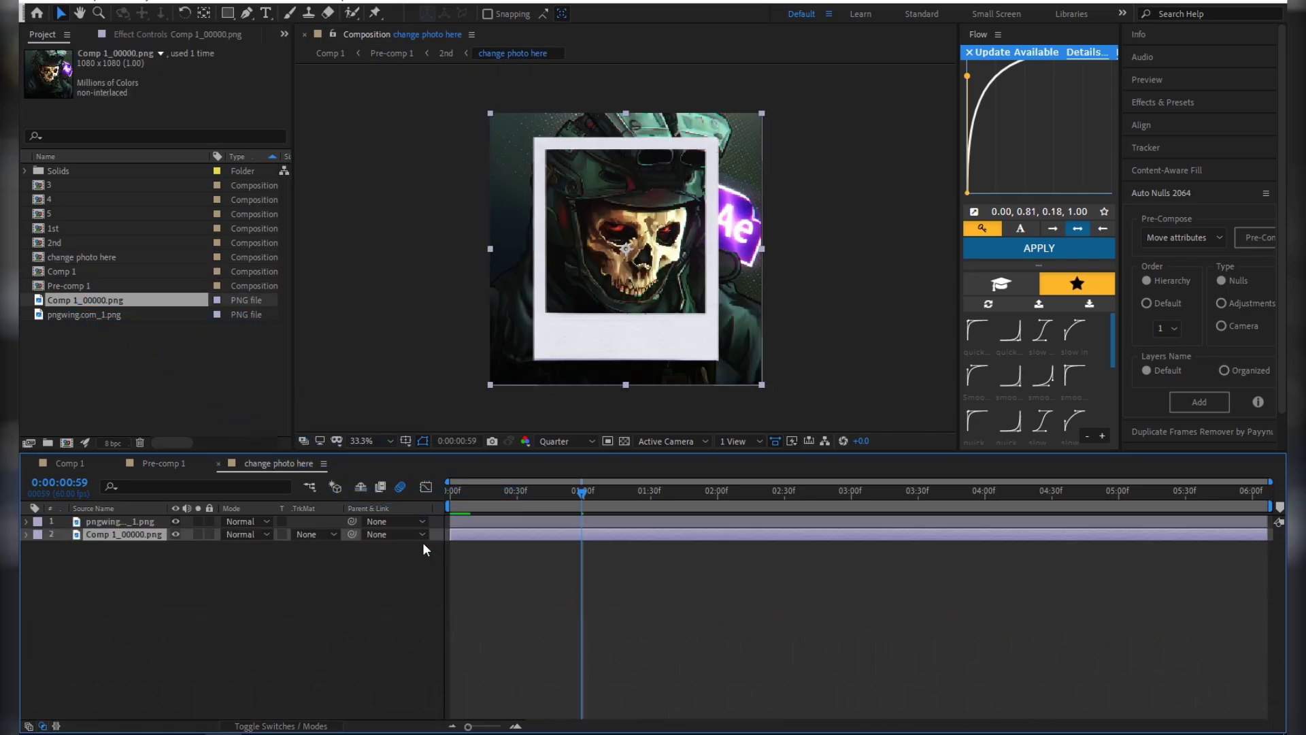
Scale the skull-soldier photo layer down to 66% so it fits the frame window
{"action": "key", "text": "s"}
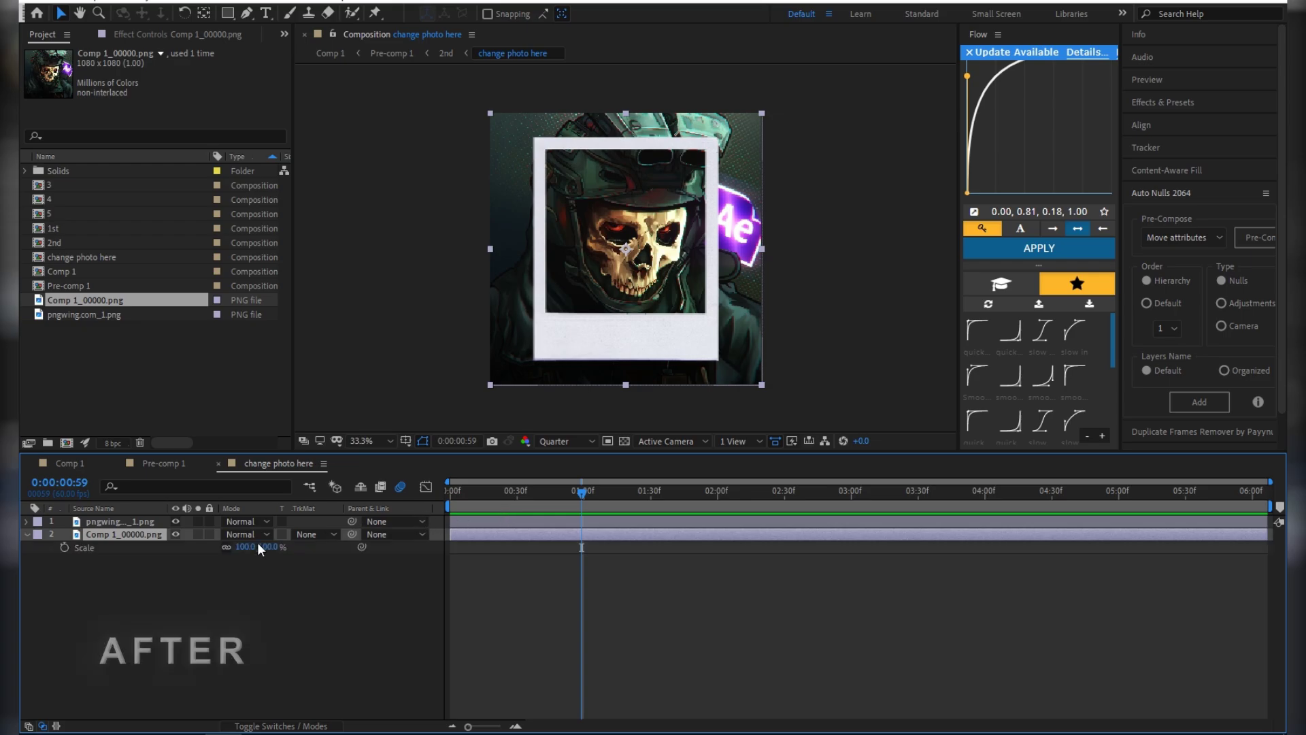
{"action": "left_click_drag", "start_coordinate": [246, 547], "coordinate": [229, 552]}
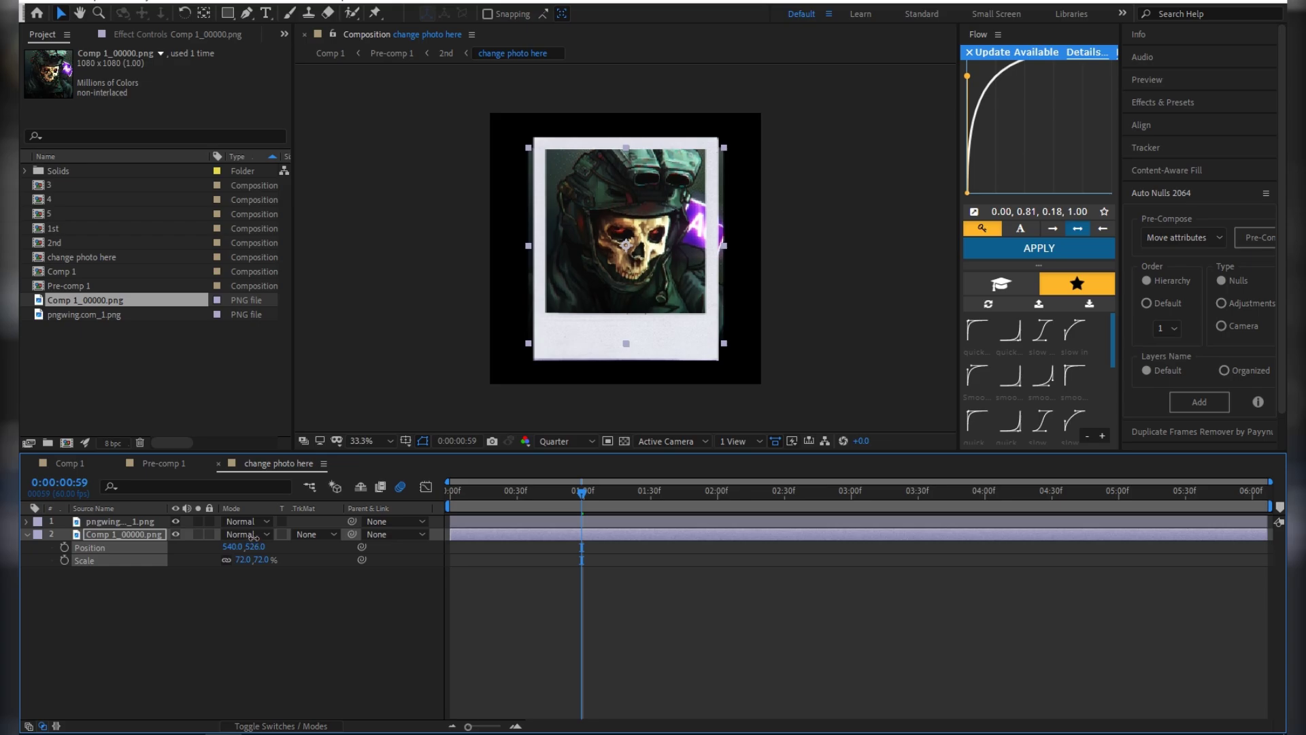
{"action": "left_click_drag", "start_coordinate": [245, 559], "coordinate": [251, 534]}
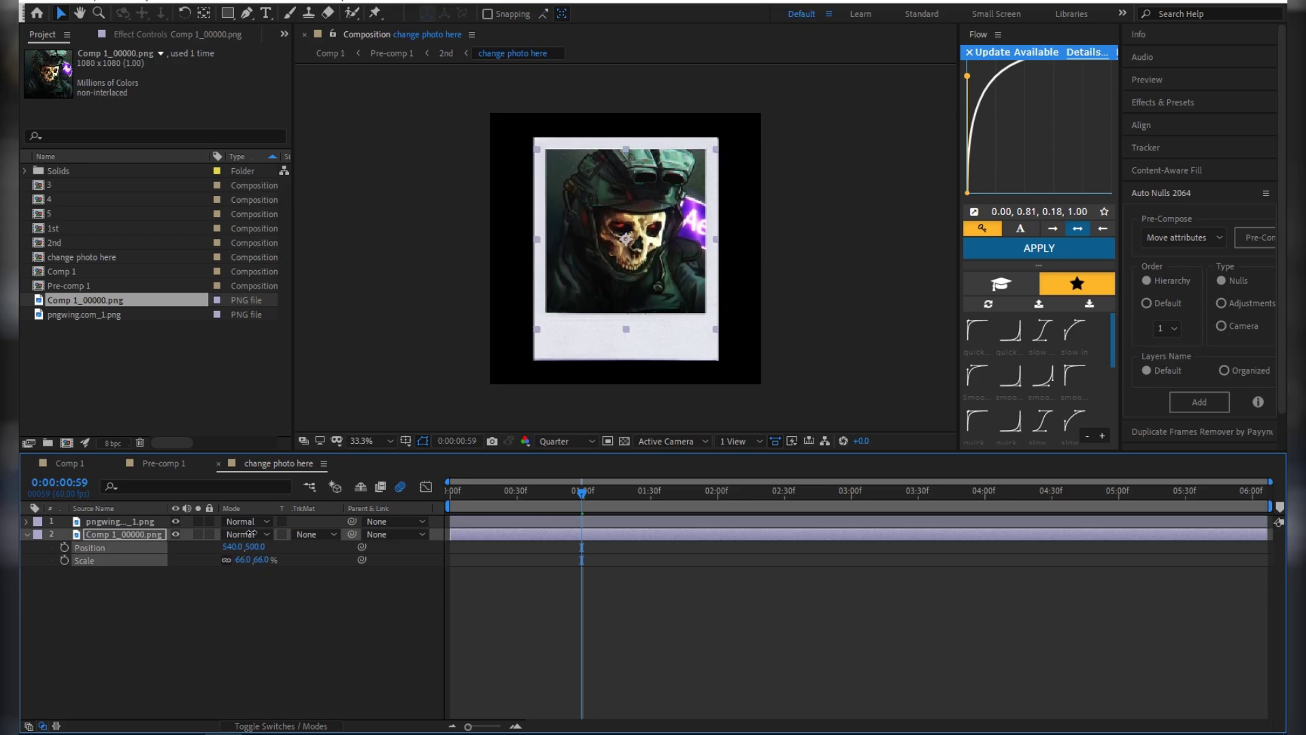
{"action": "left_click", "coordinate": [664, 632]}
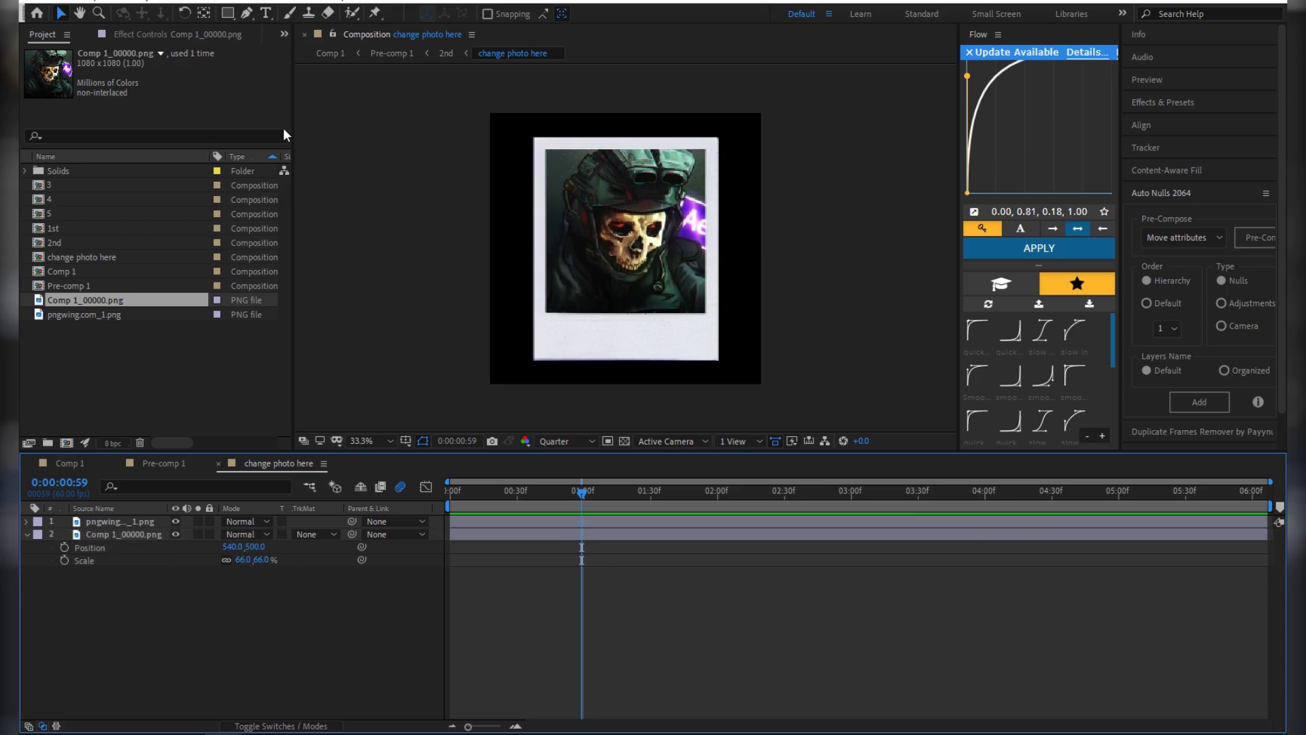
Draw a rectangular mask on the photo layer matching the Polaroid frame's opening
{"action": "left_click", "coordinate": [226, 12]}
{"action": "left_click", "coordinate": [563, 537]}
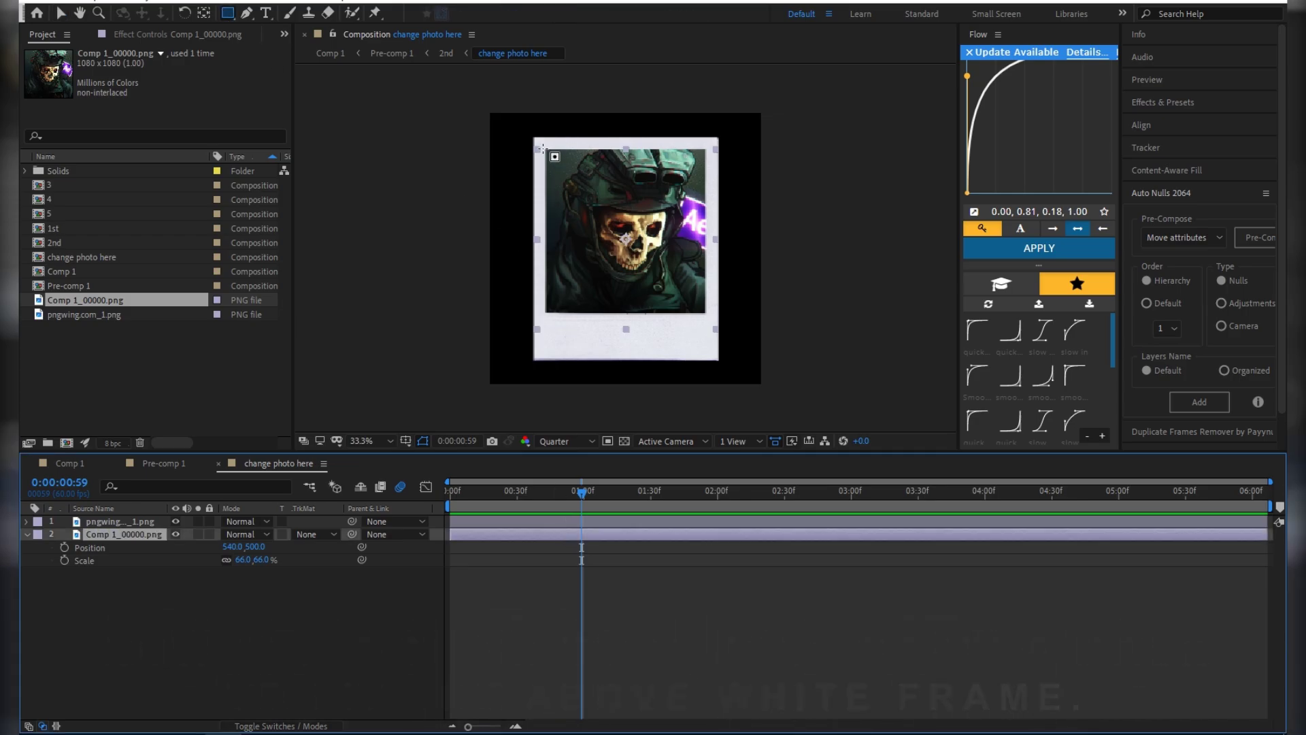
{"action": "left_click_drag", "start_coordinate": [542, 150], "coordinate": [551, 156]}
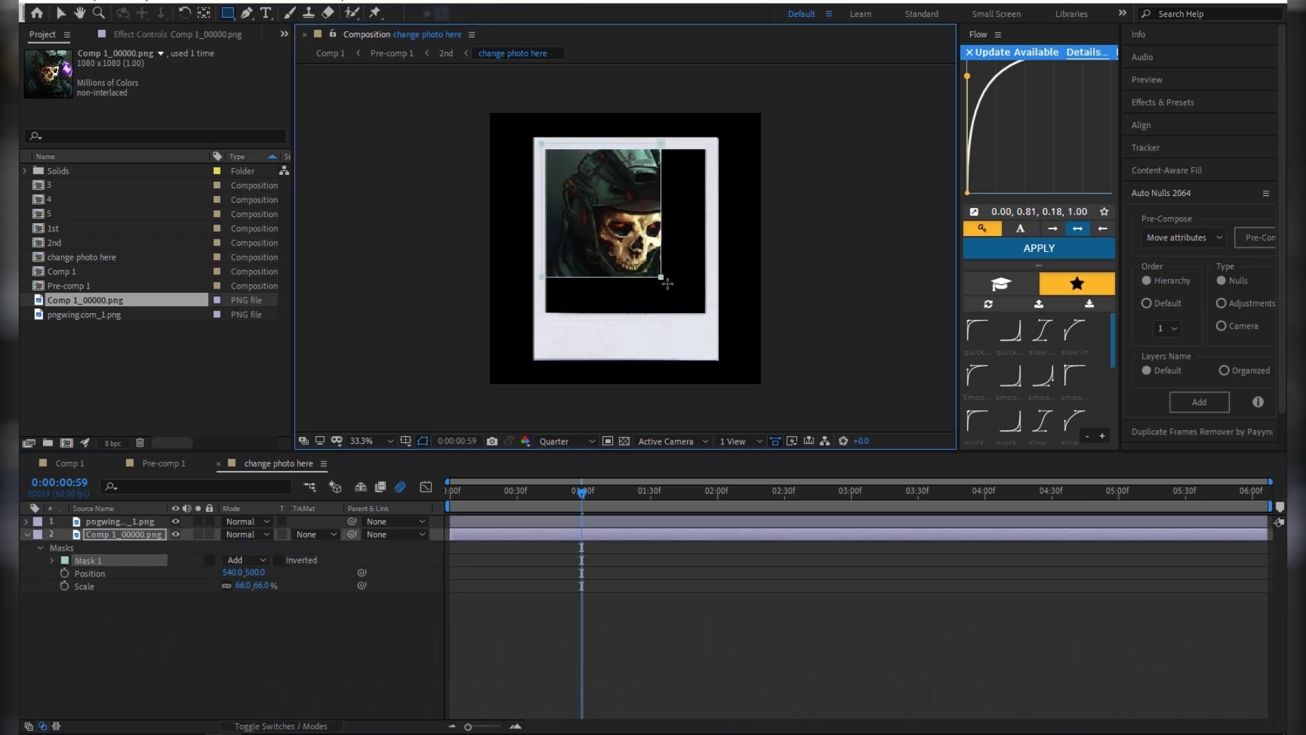
{"action": "left_click", "coordinate": [585, 520]}
{"action": "left_click", "coordinate": [550, 646]}
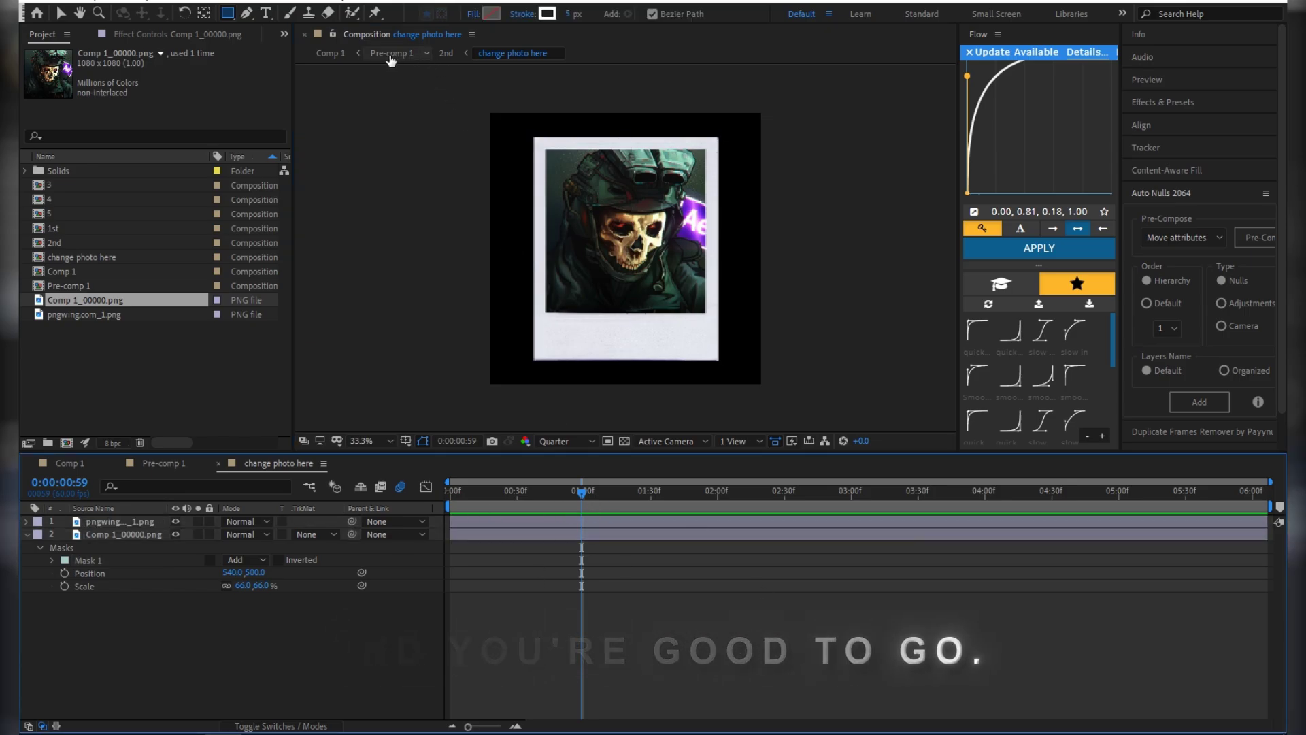
Return to Comp 1 and preview the photo burning inside the Polaroid
{"action": "left_click", "coordinate": [329, 53]}
{"action": "key", "text": "space"}
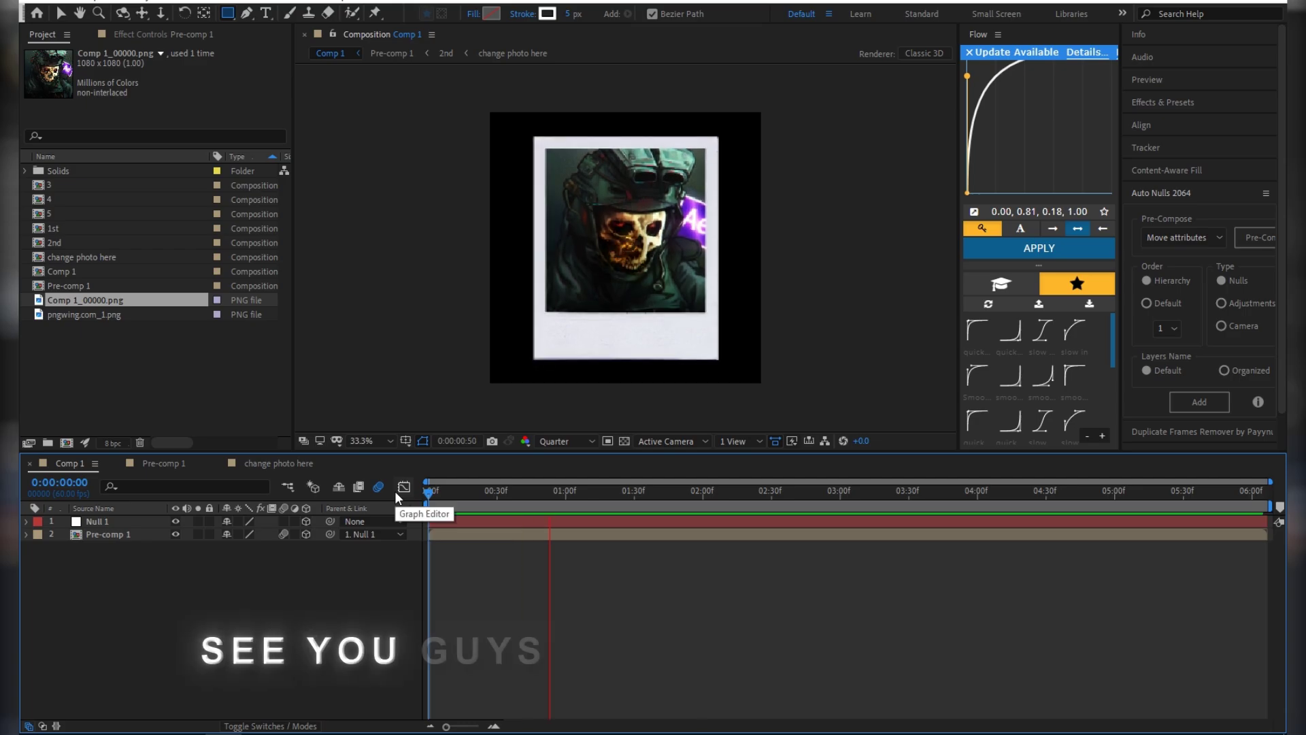